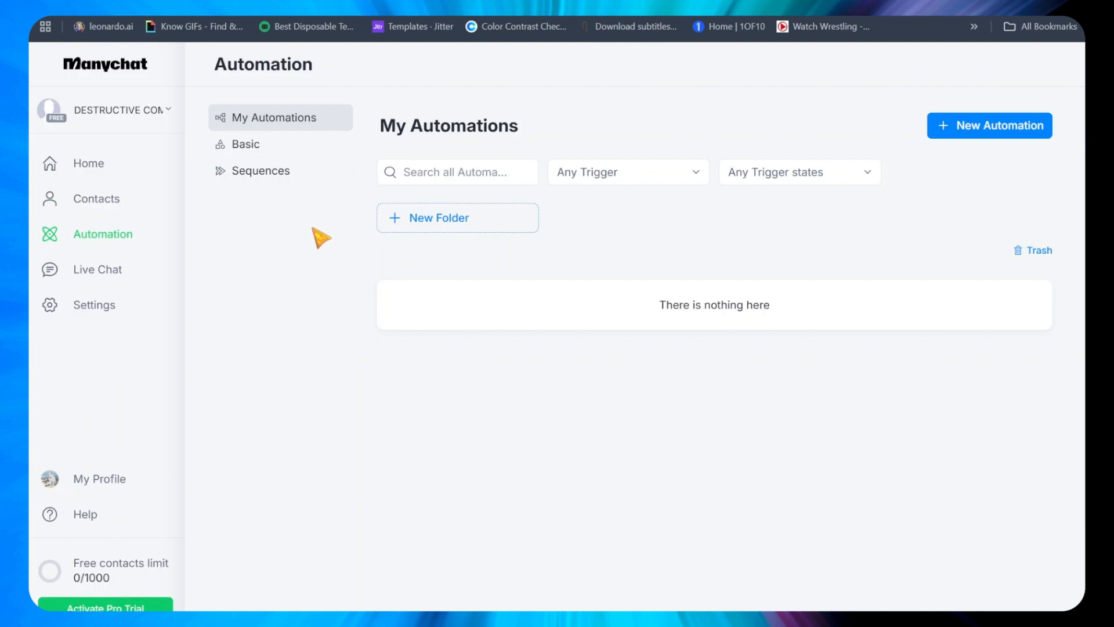
# Look over the Home and Automation pages, browse the ready-made automation templates, and close the gallery.
pyautogui.click(75, 168)
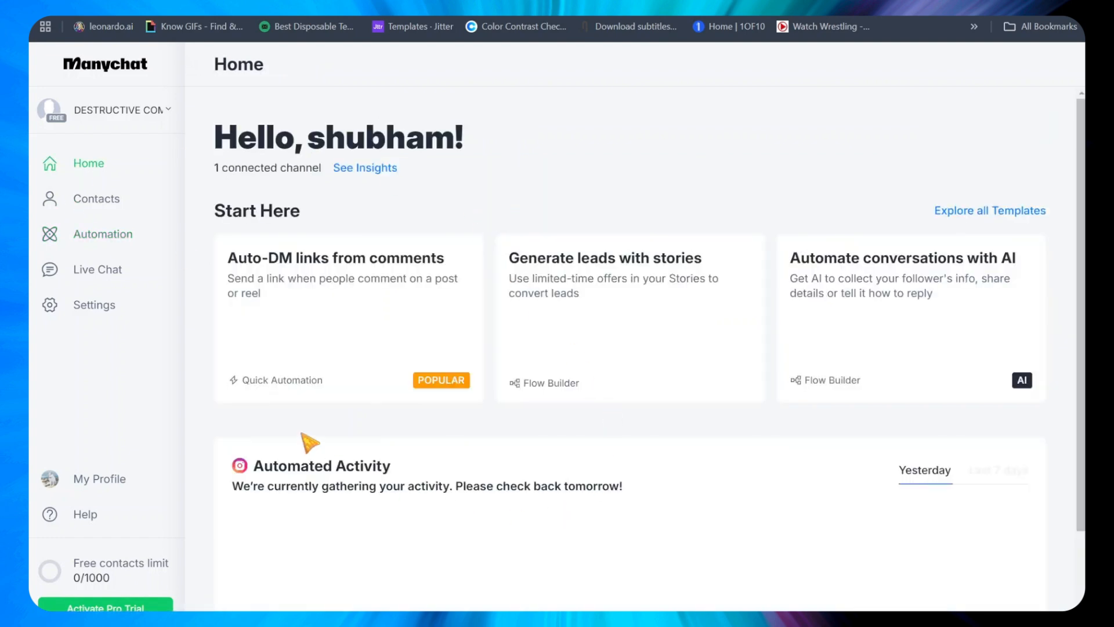
pyautogui.click(104, 237)
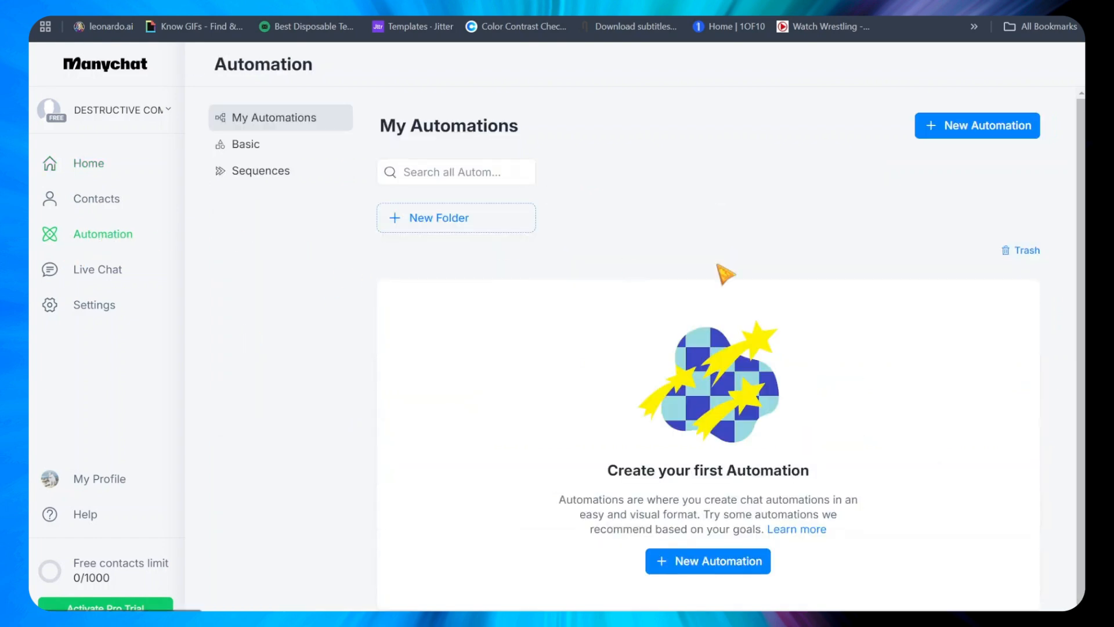
pyautogui.click(1004, 139)
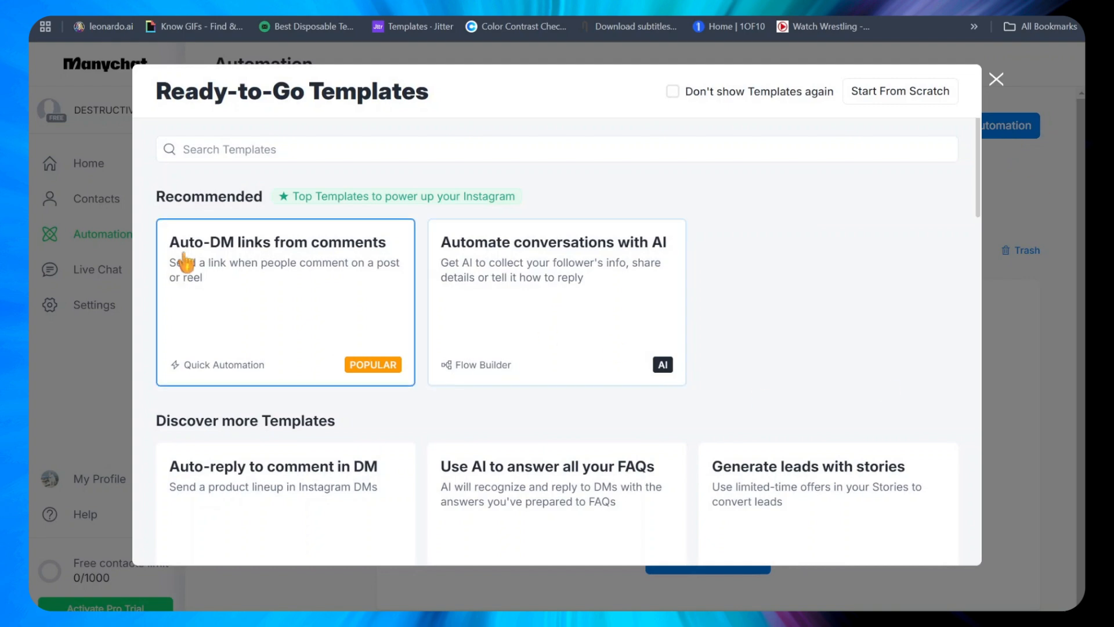
pyautogui.scroll(-1, 777, 355)
pyautogui.scroll(-3, 779, 360)
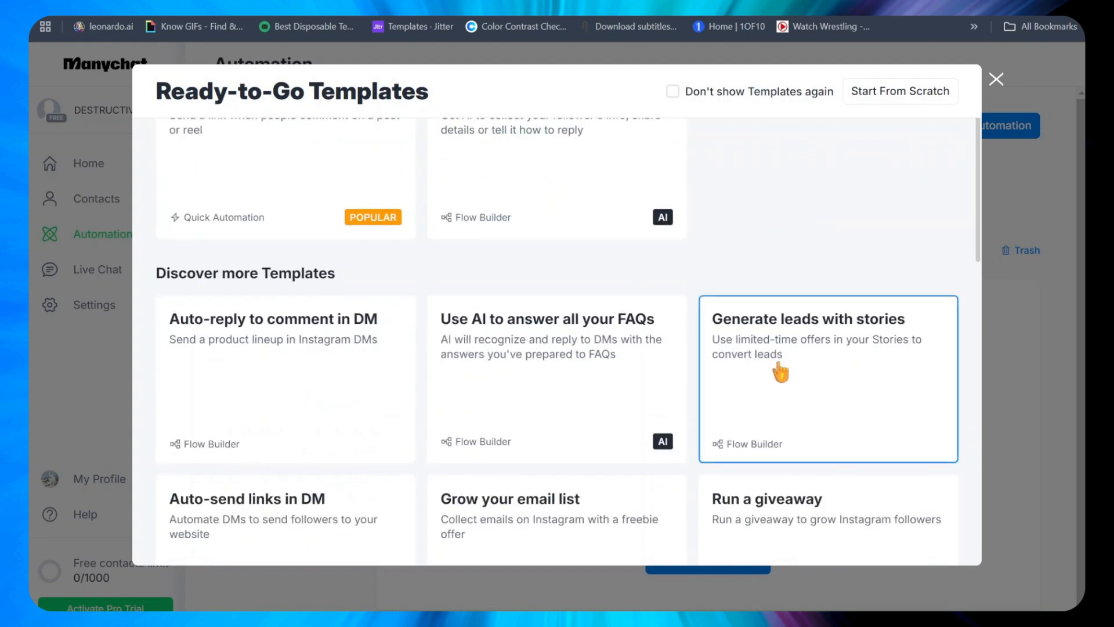
pyautogui.click(1046, 297)
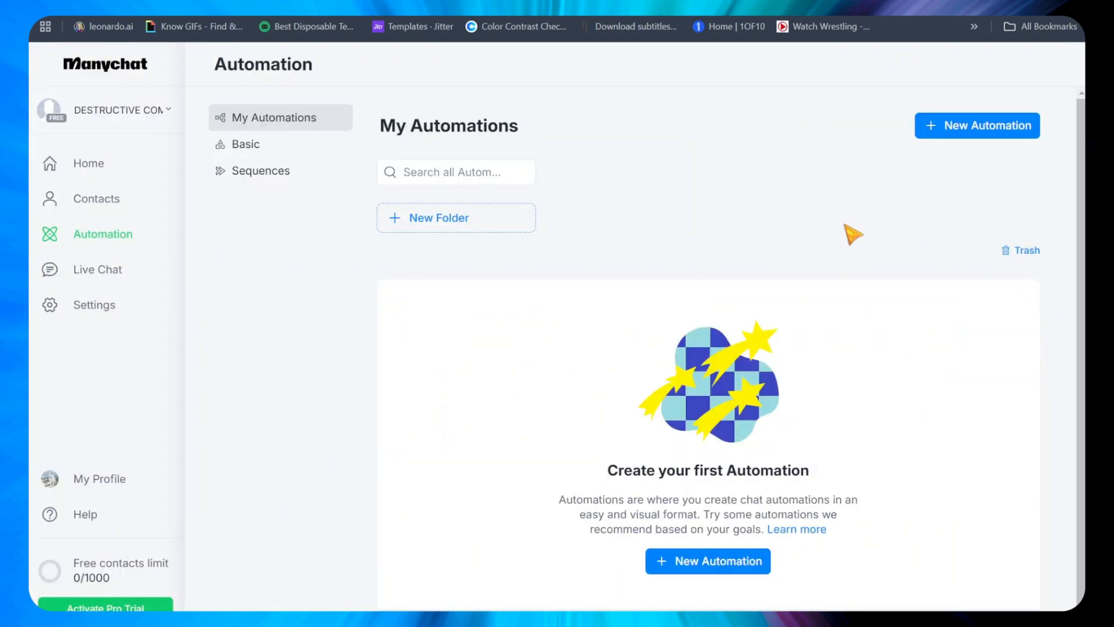
# Review the Home page's starter templates and Instagram automated activity overview.
pyautogui.click(57, 171)
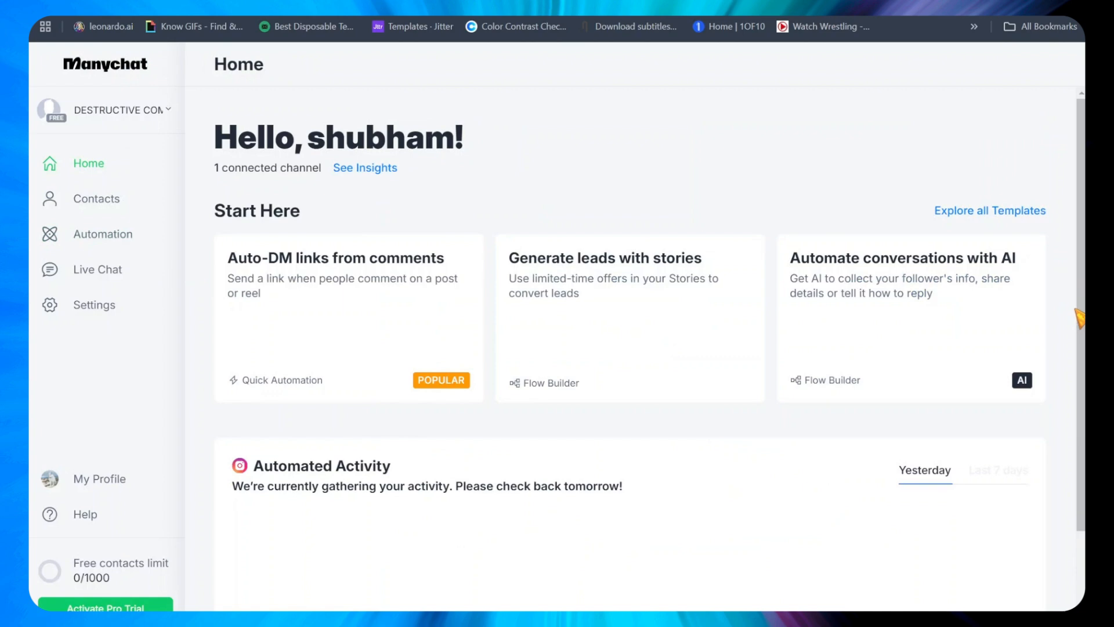
pyautogui.scroll(-2, 929, 360)
pyautogui.scroll(-1, 917, 453)
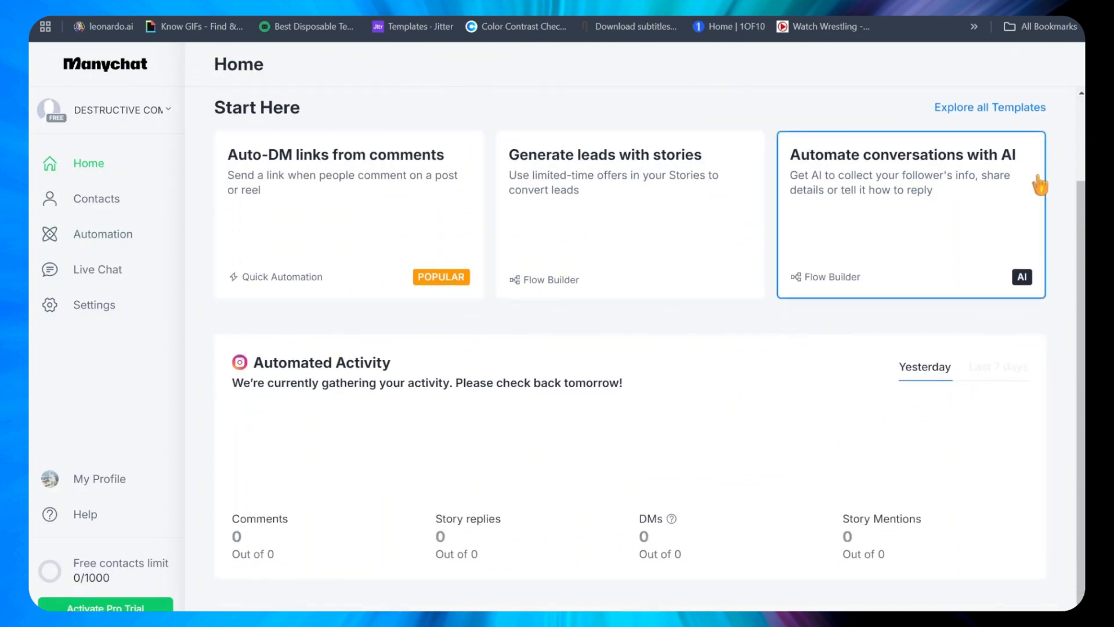
# Preview the Auto-reply to comment in DM template from the new automation gallery and return to the list.
pyautogui.click(115, 238)
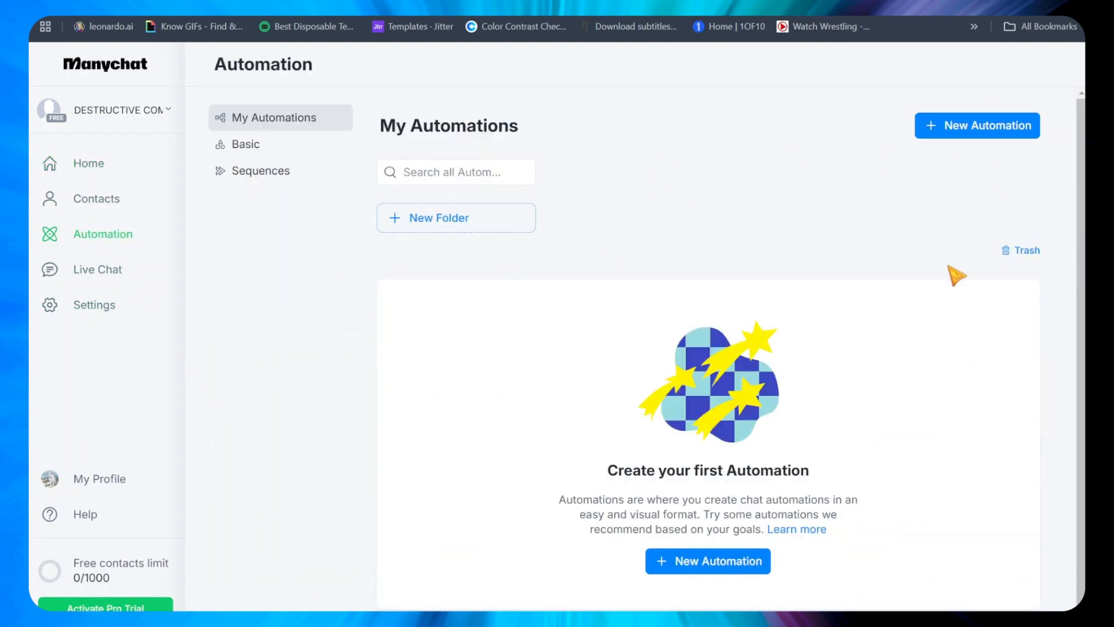
pyautogui.click(1007, 134)
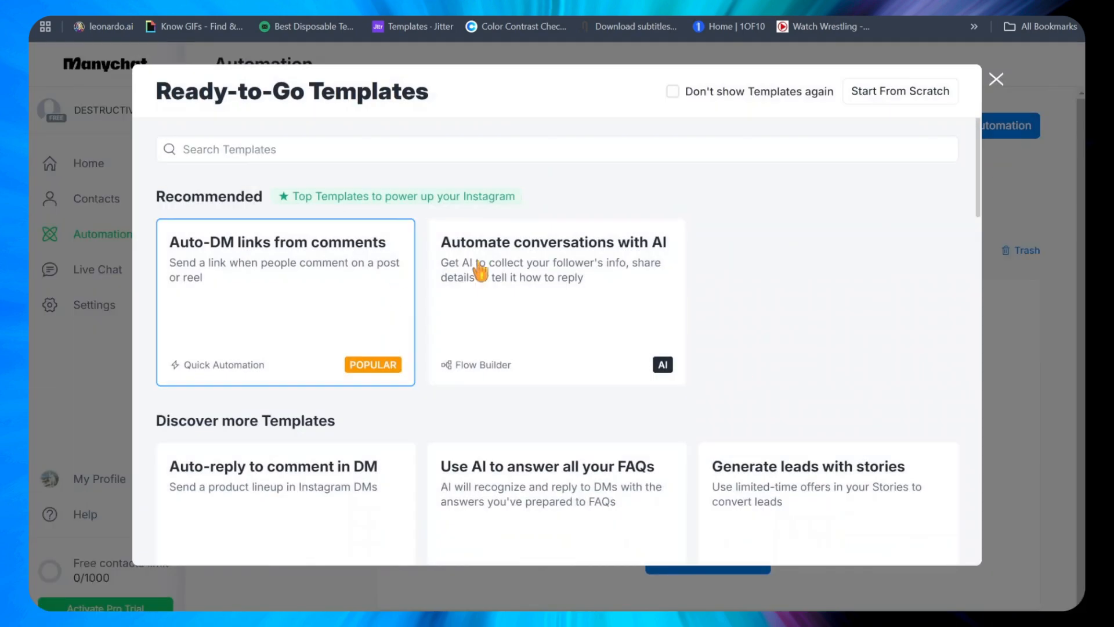
pyautogui.scroll(-4, 399, 390)
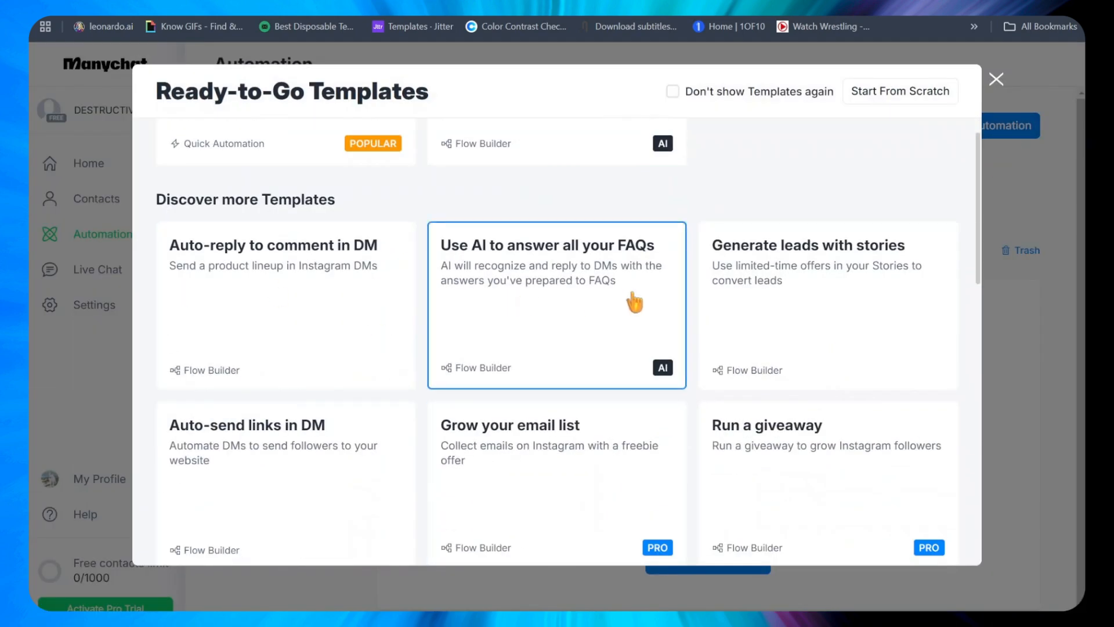
pyautogui.click(279, 315)
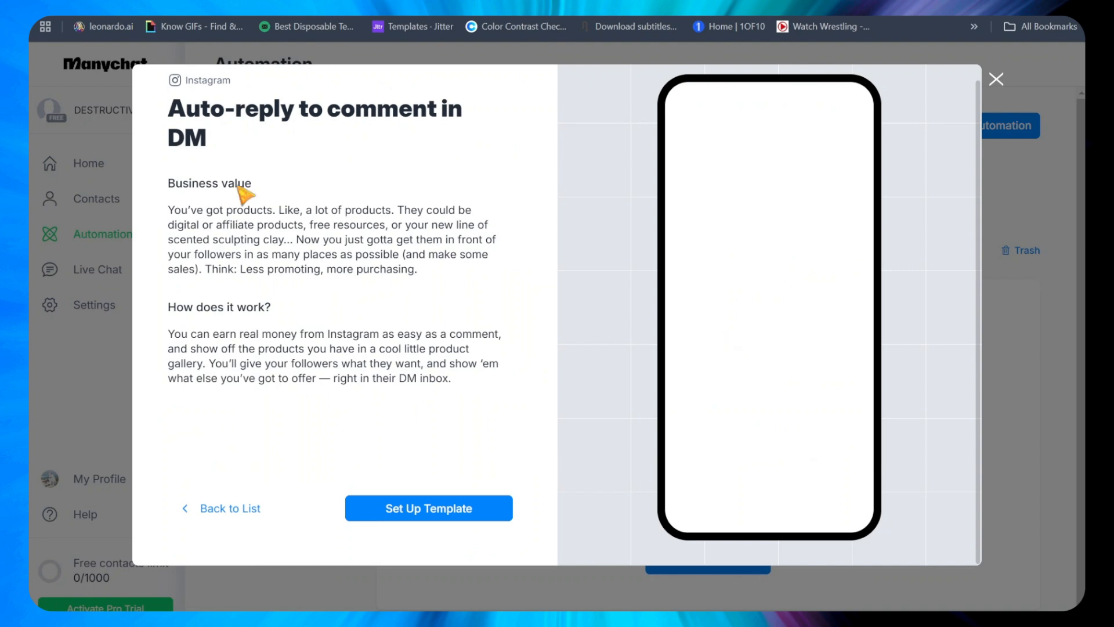
pyautogui.click(170, 508)
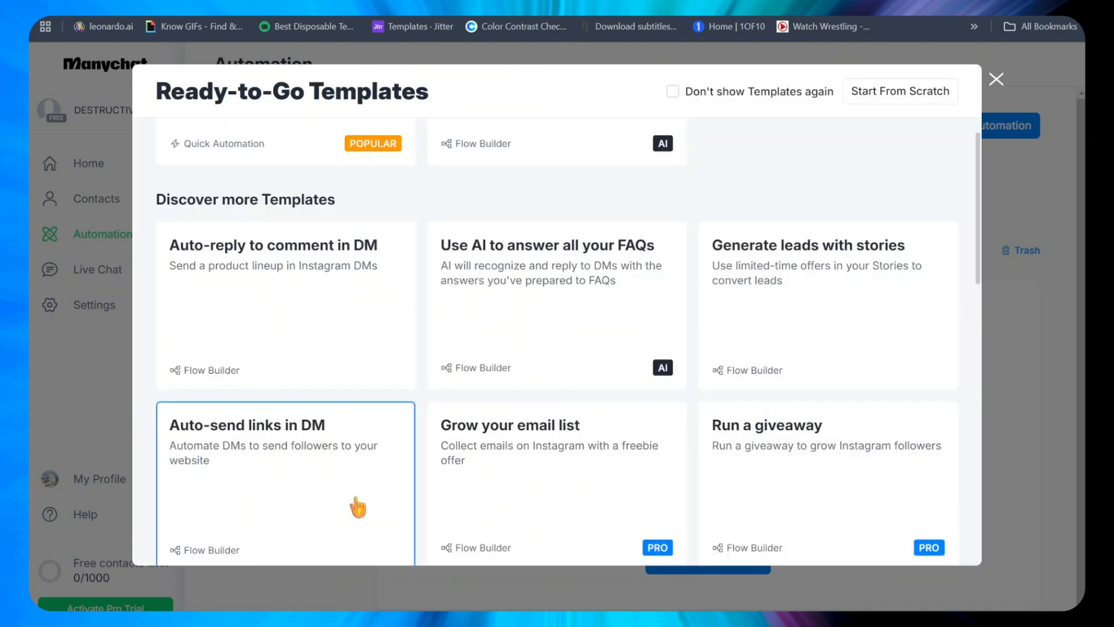
# Browse the other templates, preview Grow followers with a freebie, and close the template gallery.
pyautogui.scroll(-3, 580, 360)
pyautogui.scroll(2, 613, 384)
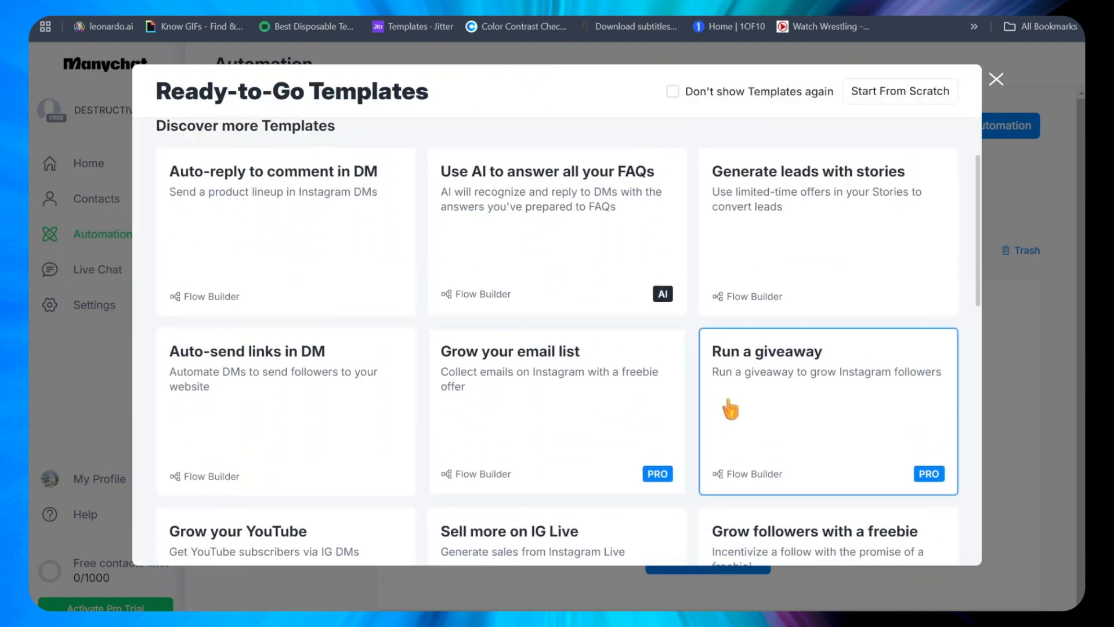
pyautogui.scroll(-3, 746, 349)
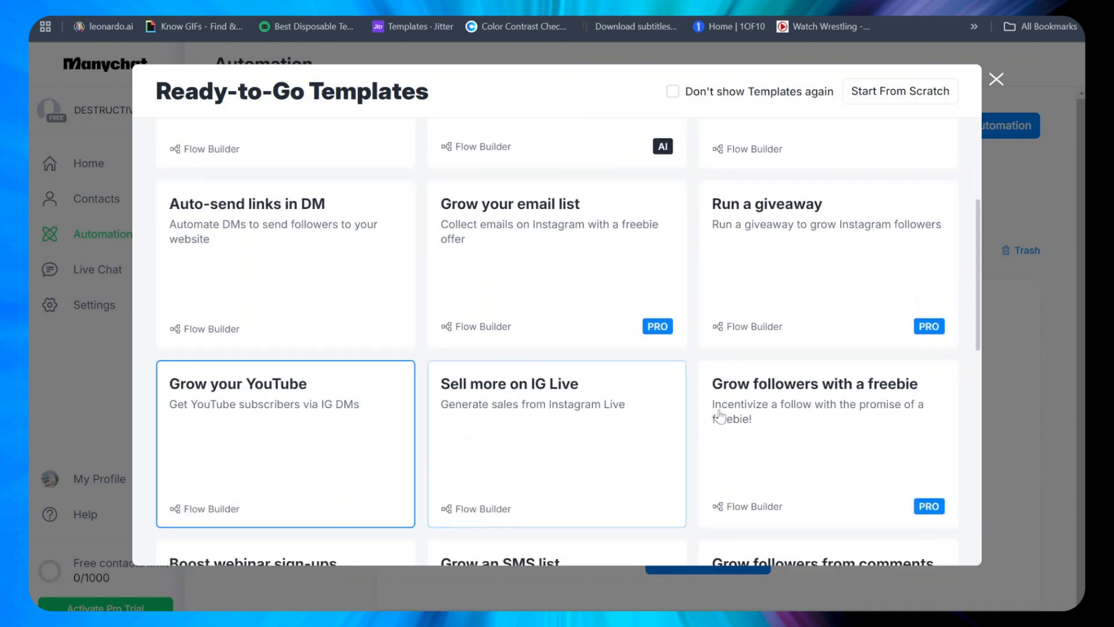
pyautogui.scroll(-4, 784, 418)
pyautogui.click(819, 296)
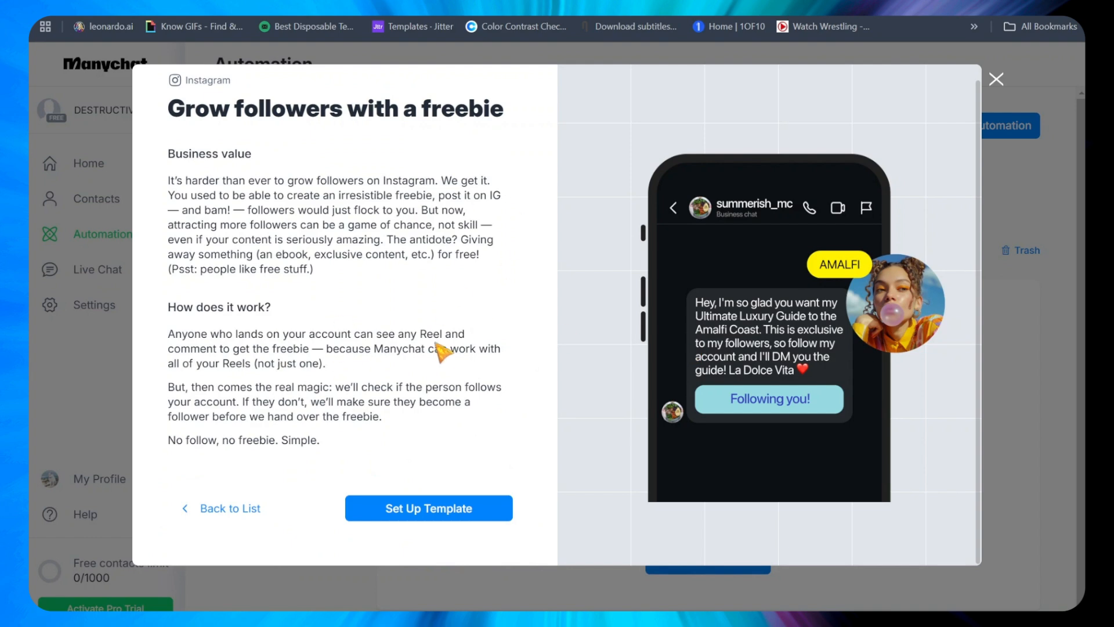
pyautogui.click(998, 79)
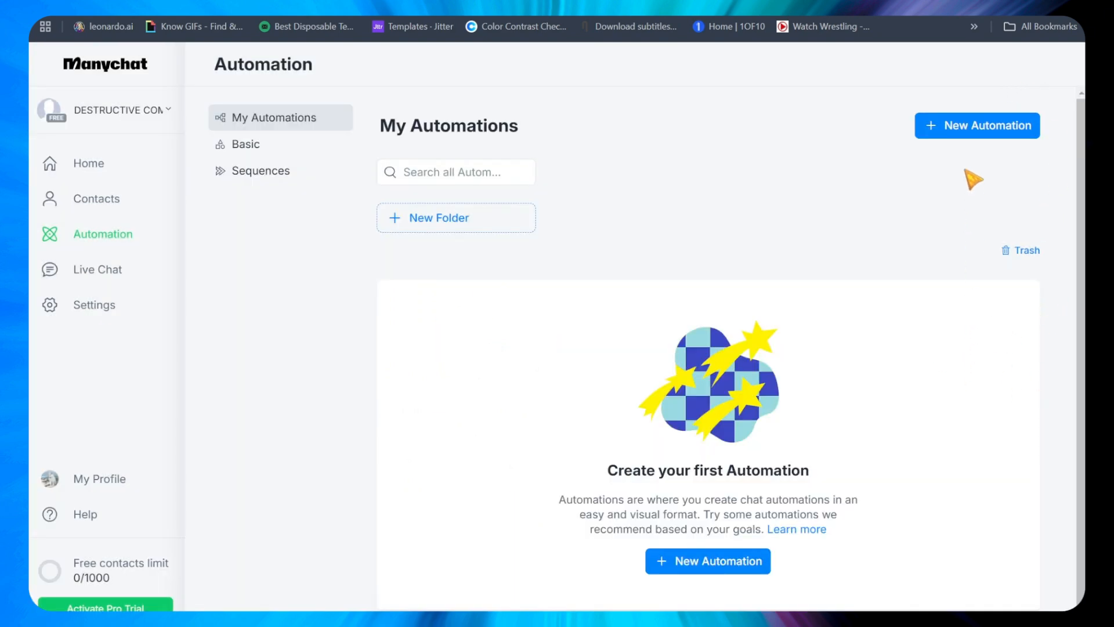
# Create an automation from scratch and add the Instagram trigger "User comments on your Post or Reel".
pyautogui.click(975, 129)
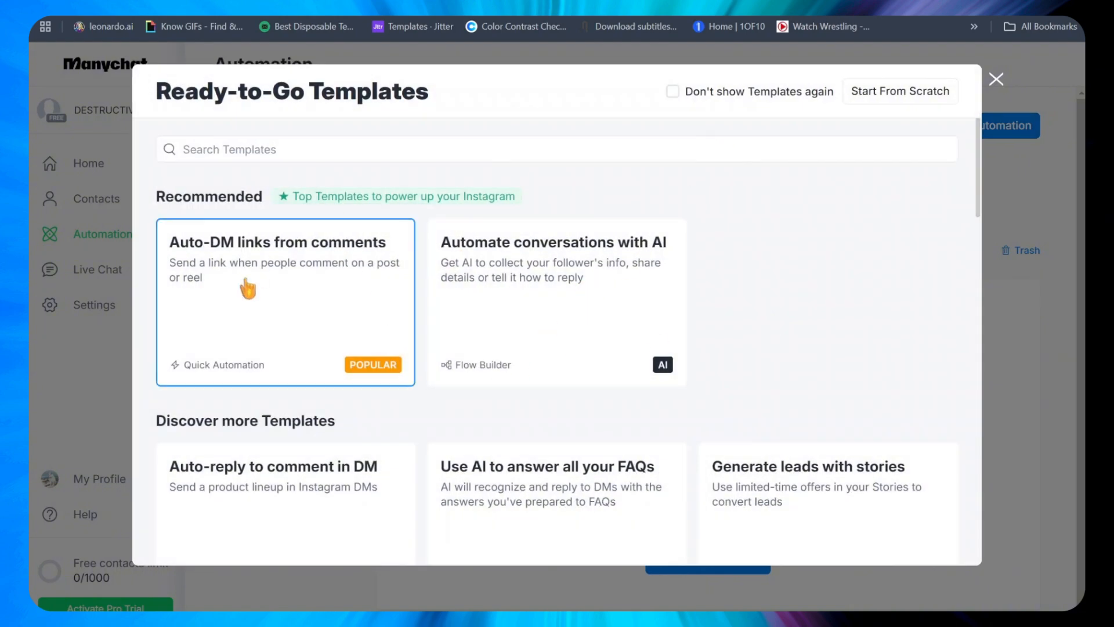
pyautogui.click(909, 92)
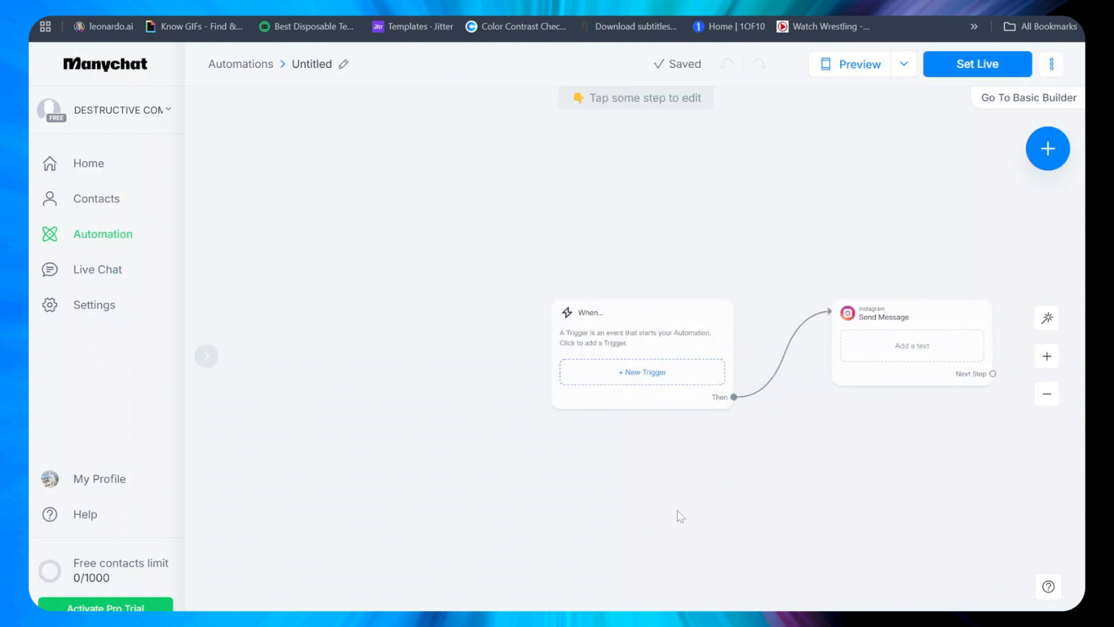
pyautogui.click(649, 376)
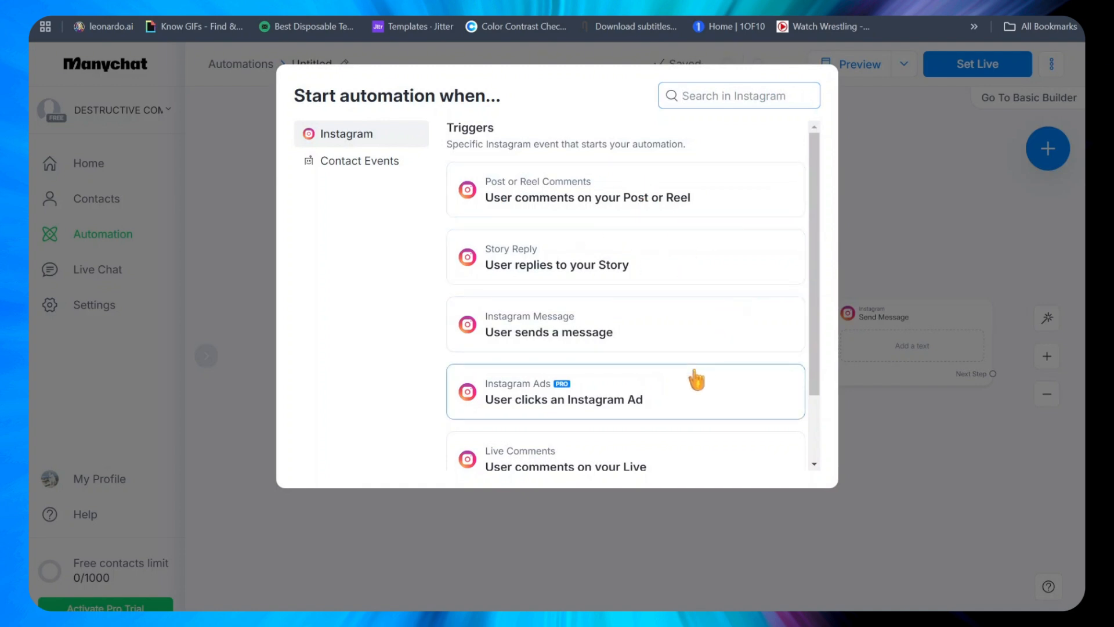
pyautogui.scroll(-2, 696, 380)
pyautogui.scroll(2, 697, 380)
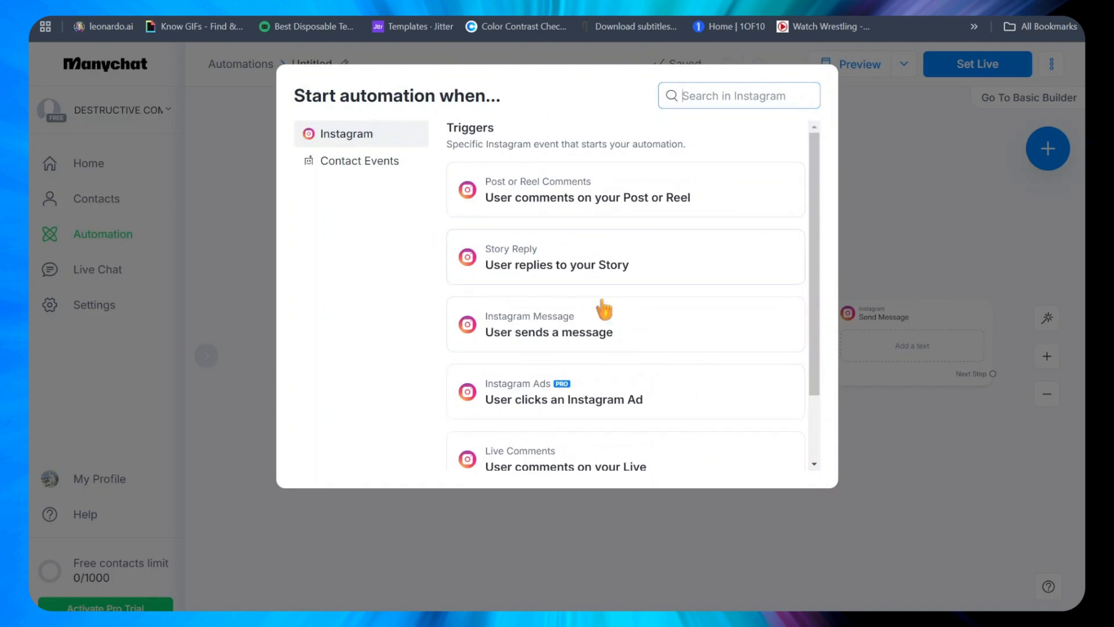
pyautogui.scroll(-2, 624, 290)
pyautogui.scroll(2, 625, 290)
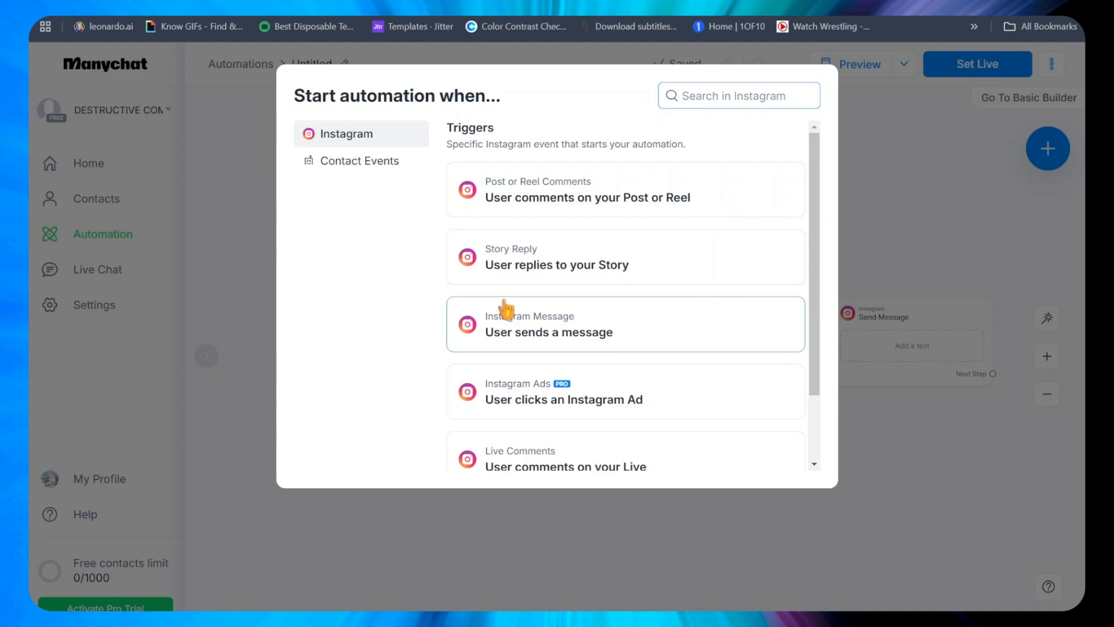
pyautogui.scroll(-2, 534, 365)
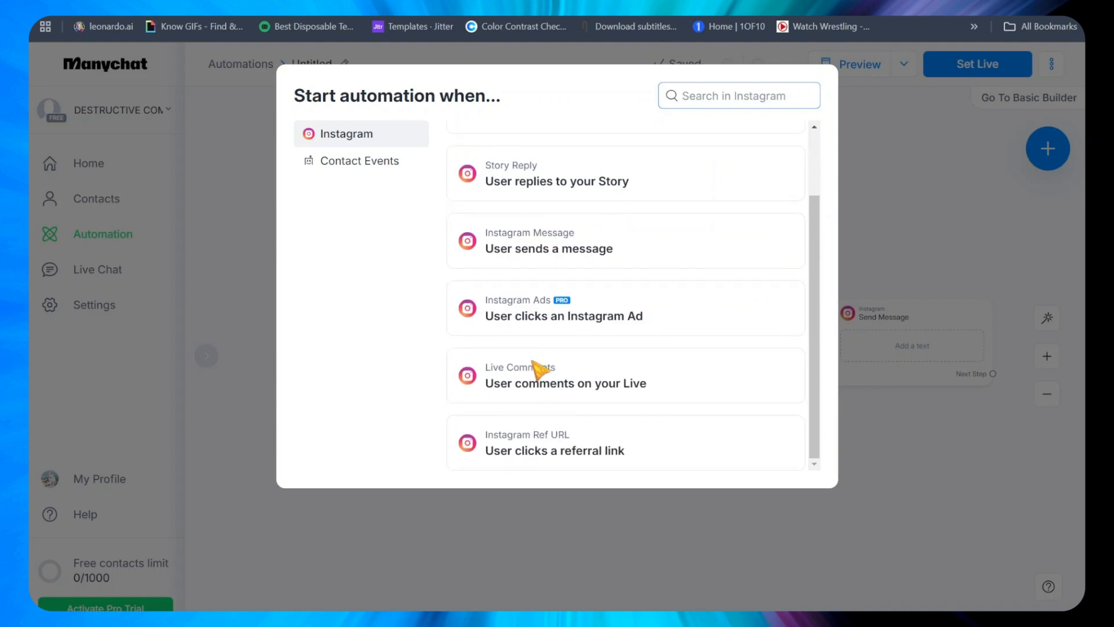
pyautogui.scroll(2, 537, 368)
pyautogui.click(620, 199)
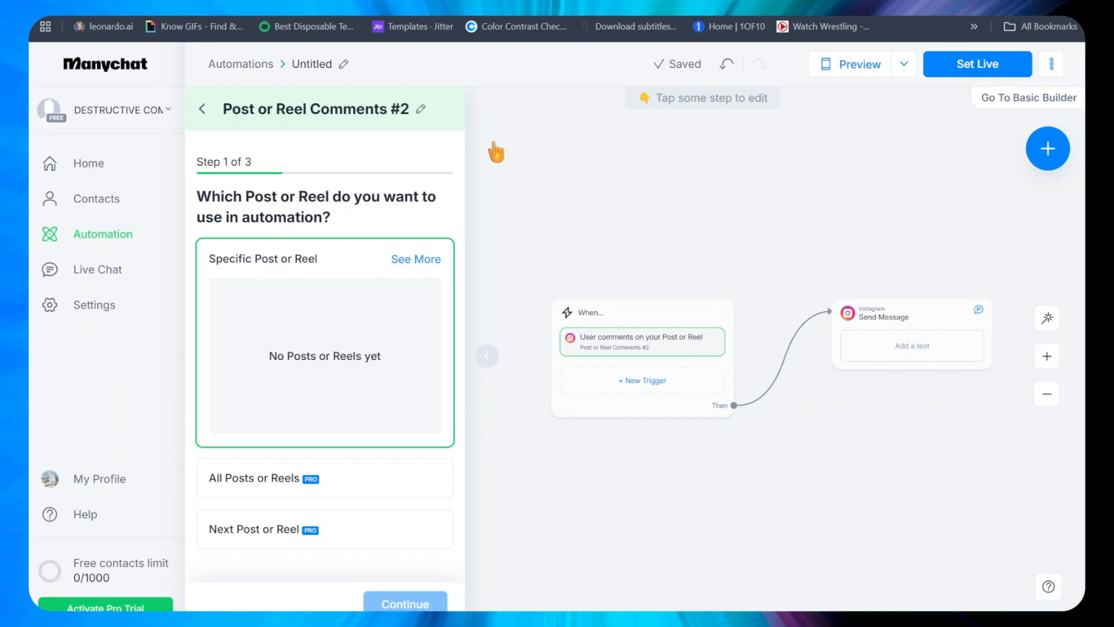
# Leave the flow builder, reopen the automation templates, and preview Grow followers with a freebie before returning to the list.
pyautogui.click(224, 66)
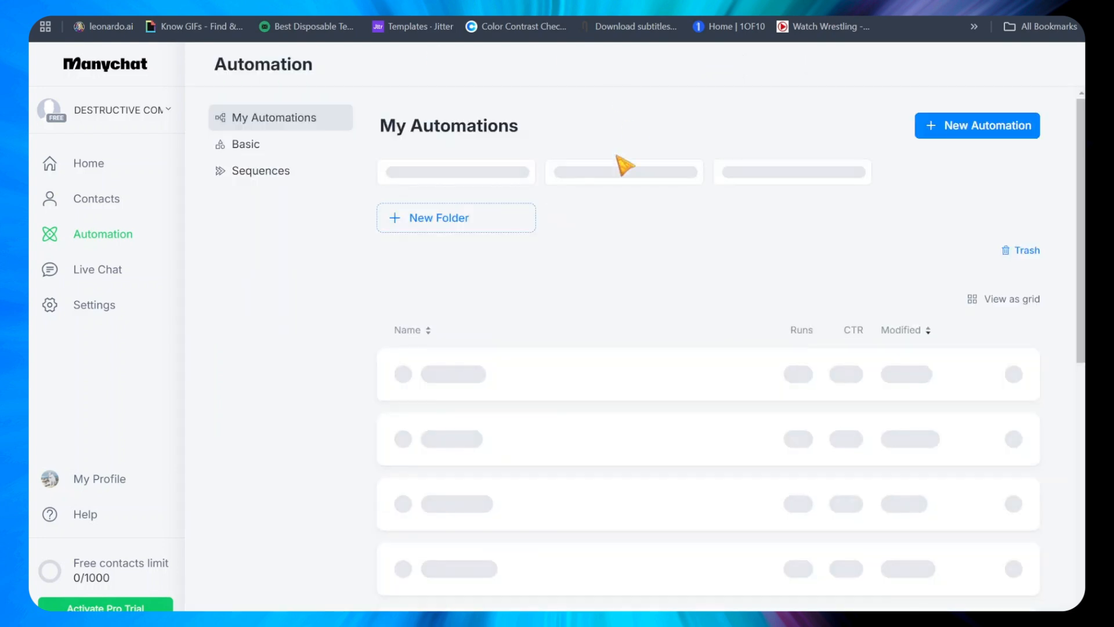
pyautogui.click(944, 130)
pyautogui.scroll(-5, 704, 356)
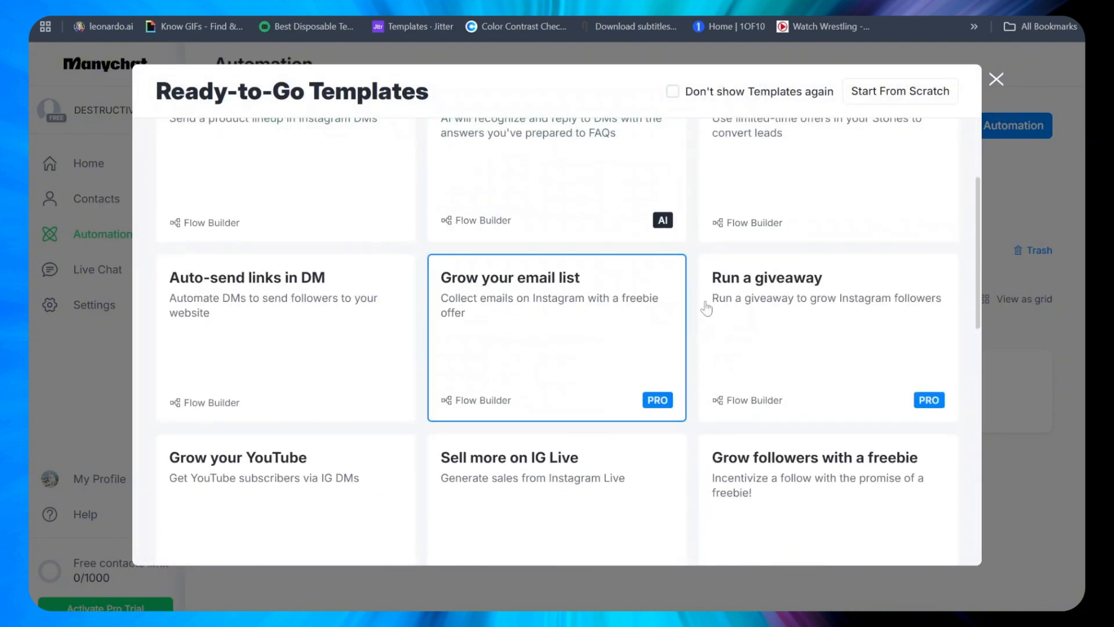
pyautogui.scroll(-3, 636, 377)
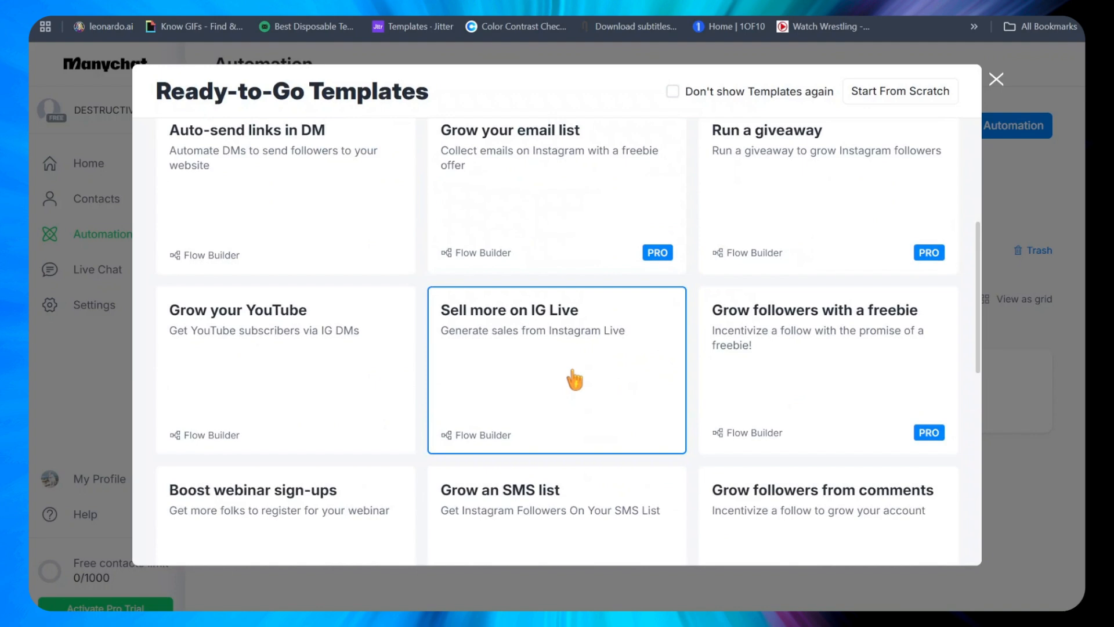
pyautogui.scroll(-2, 575, 380)
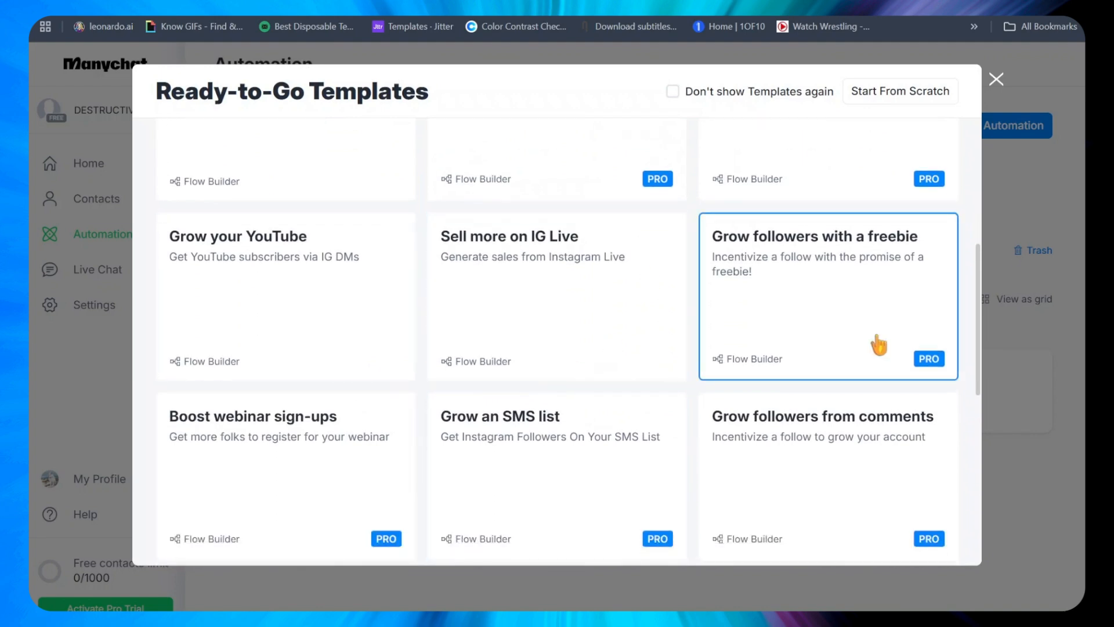
pyautogui.scroll(-3, 808, 343)
pyautogui.scroll(2, 808, 345)
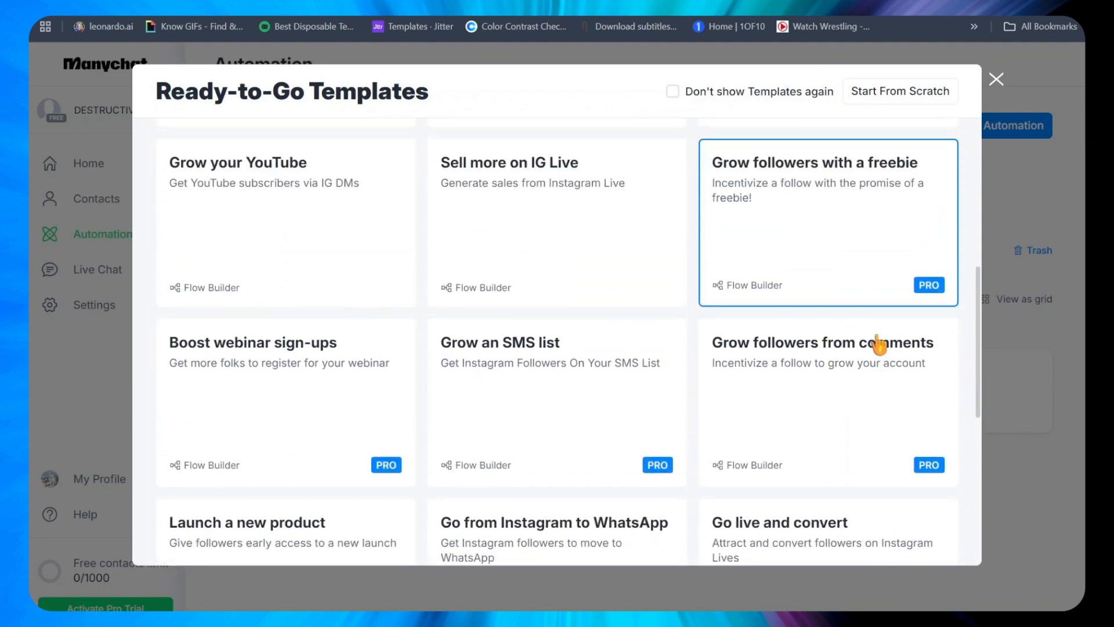
pyautogui.click(768, 248)
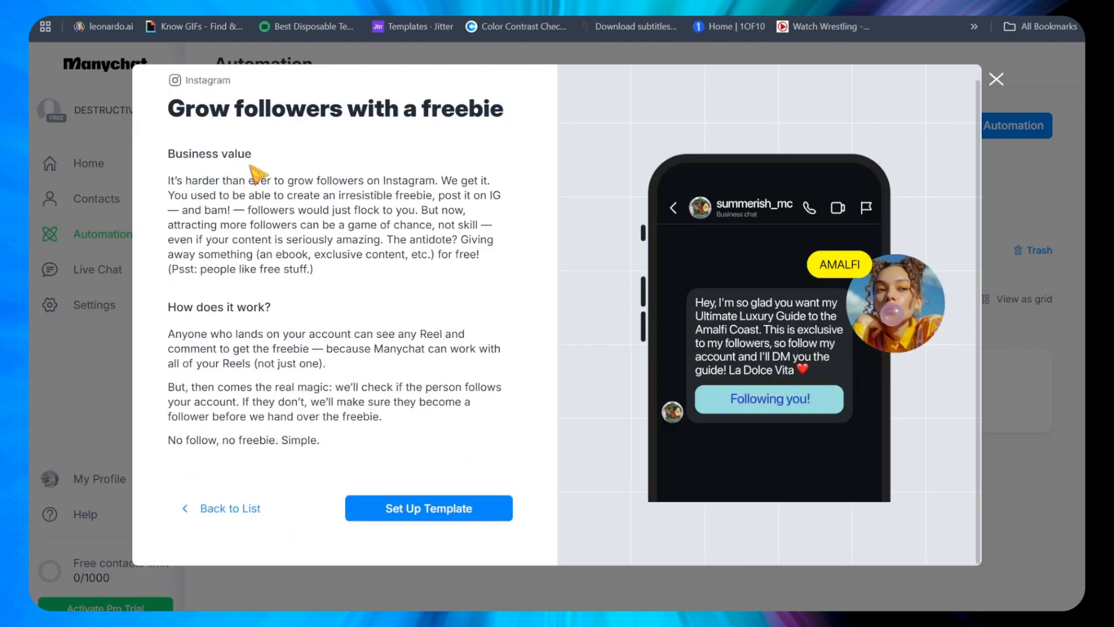
pyautogui.click(243, 509)
# Preview the Go live and convert template and return to the template list.
pyautogui.scroll(-3, 764, 314)
pyautogui.click(760, 343)
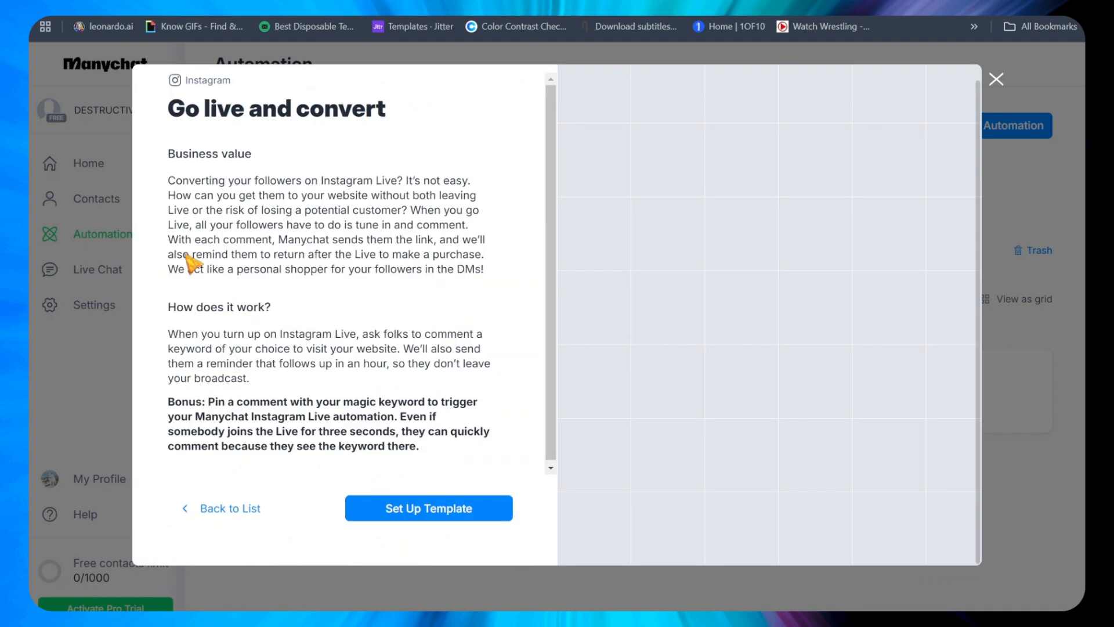
pyautogui.click(228, 510)
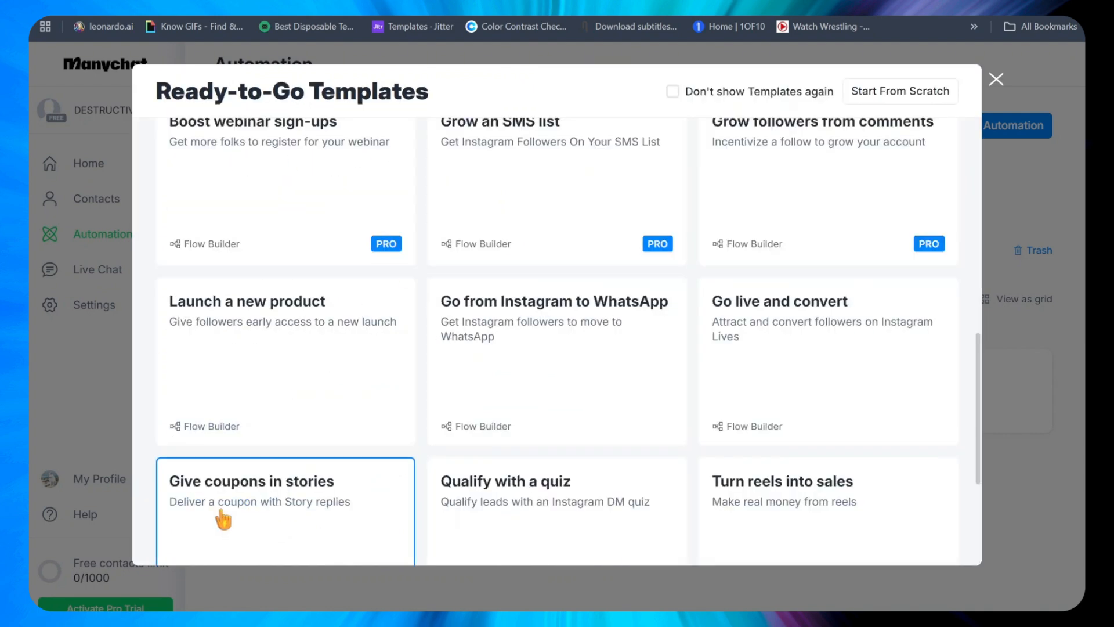
# Open the setup page of the recommended Auto-DM links from comments quick automation.
pyautogui.scroll(-3, 602, 348)
pyautogui.scroll(3, 603, 349)
pyautogui.scroll(10, 604, 349)
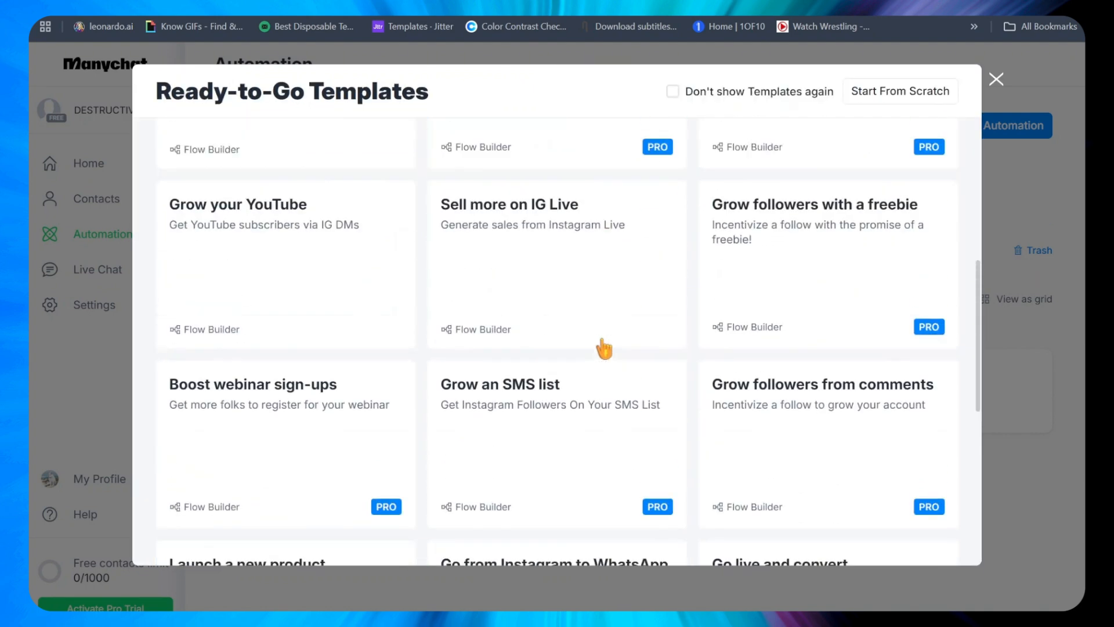
pyautogui.click(345, 298)
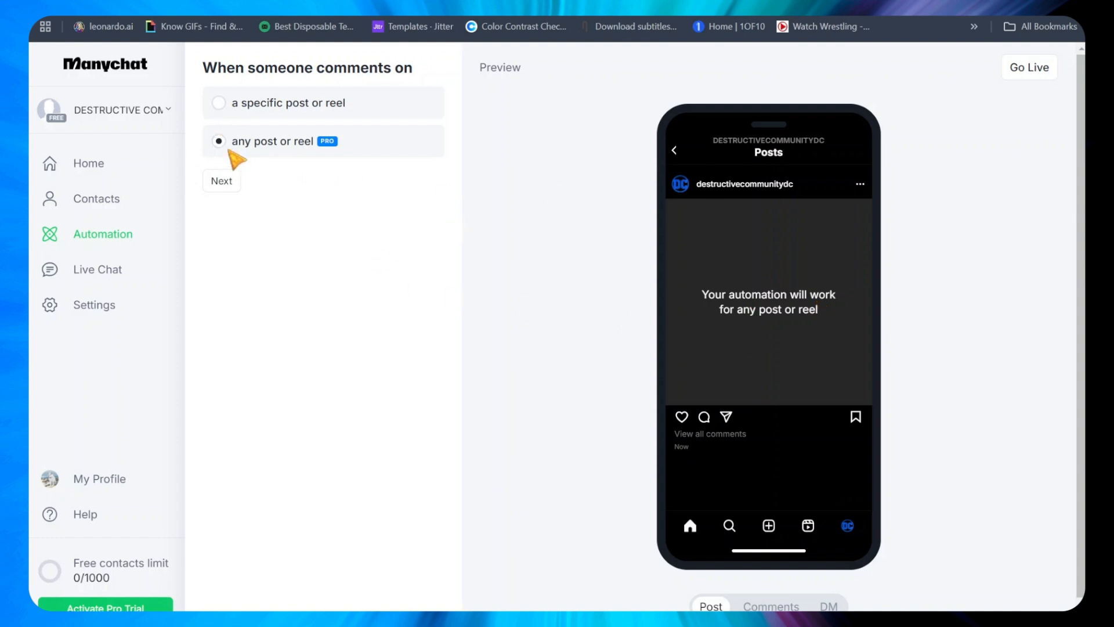
# Leave the quick automation setup for the ready-made automation templates and preview Run a giveaway before returning to the list.
pyautogui.click(123, 238)
pyautogui.click(1029, 126)
pyautogui.scroll(-1, 453, 308)
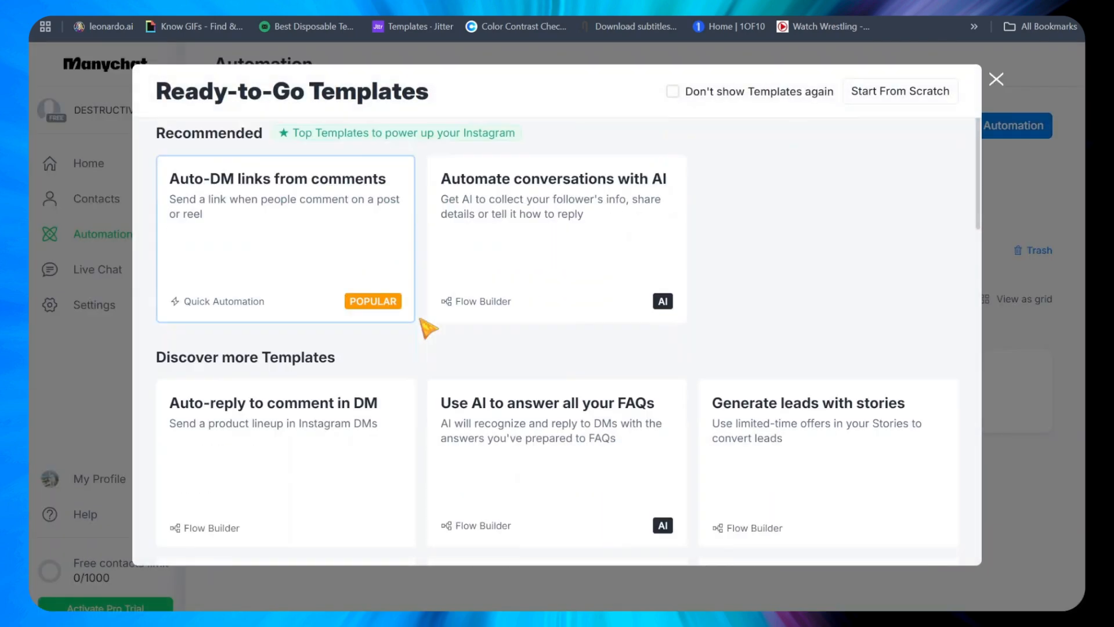
pyautogui.scroll(-3, 428, 329)
pyautogui.scroll(-5, 809, 417)
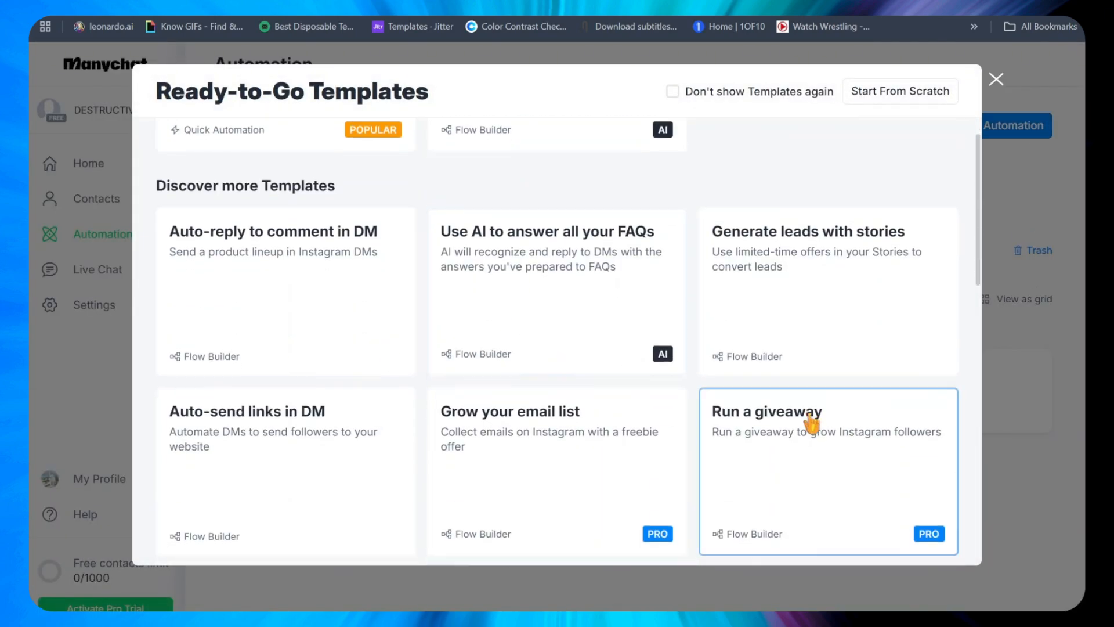
pyautogui.click(830, 207)
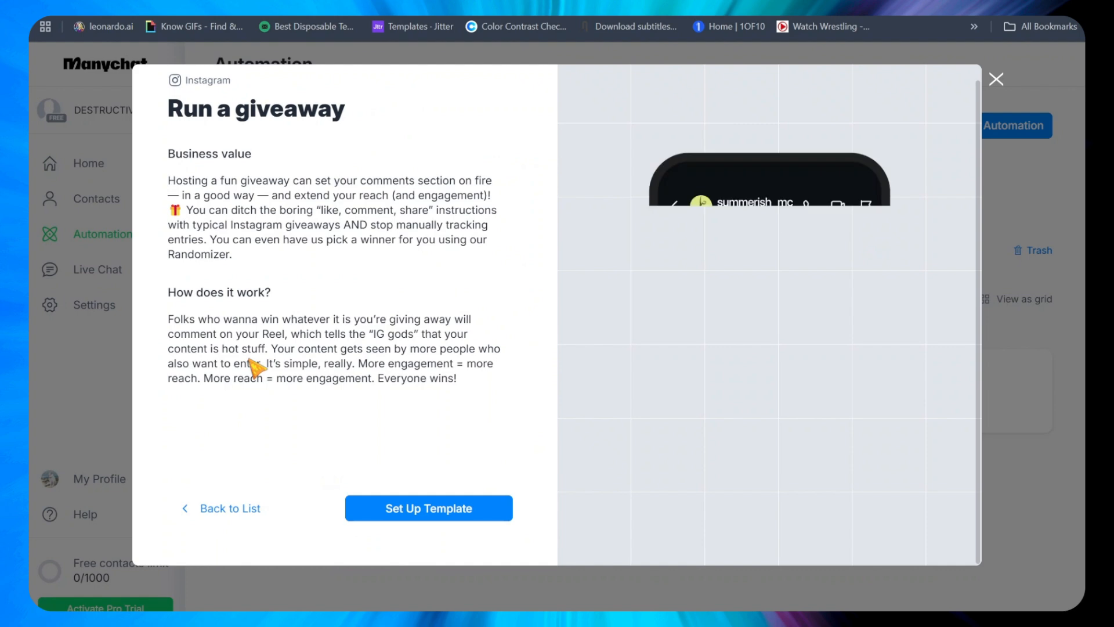
pyautogui.click(250, 509)
# Preview the Grow an SMS list template and return to the template list.
pyautogui.scroll(-5, 716, 393)
pyautogui.click(658, 318)
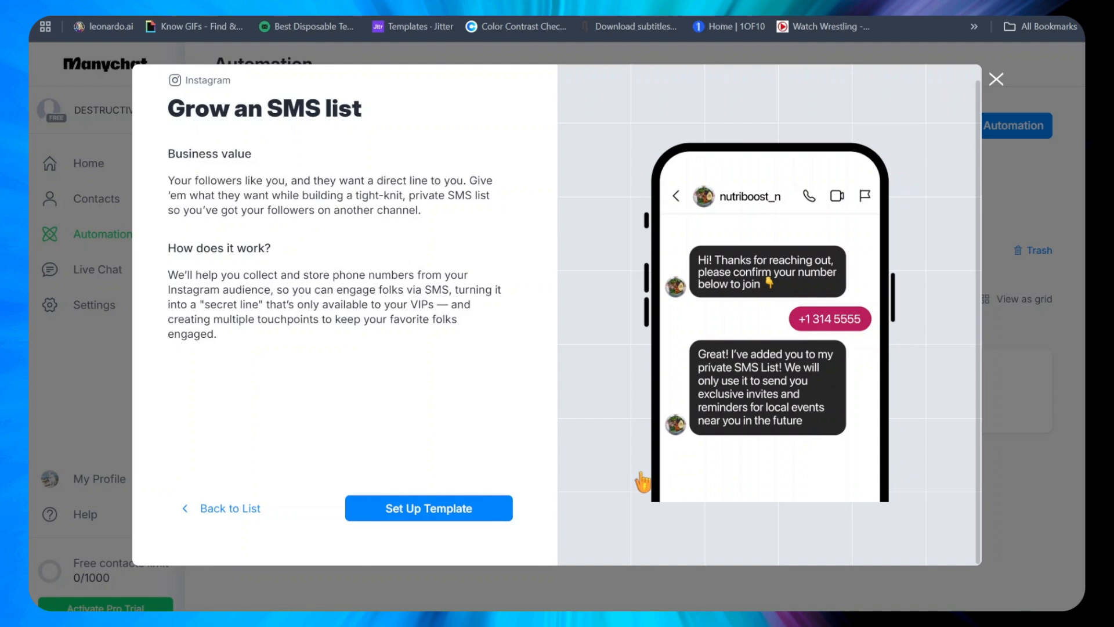
pyautogui.click(233, 511)
# Preview the Launch a new product template and go back to the list of templates.
pyautogui.scroll(-3, 622, 430)
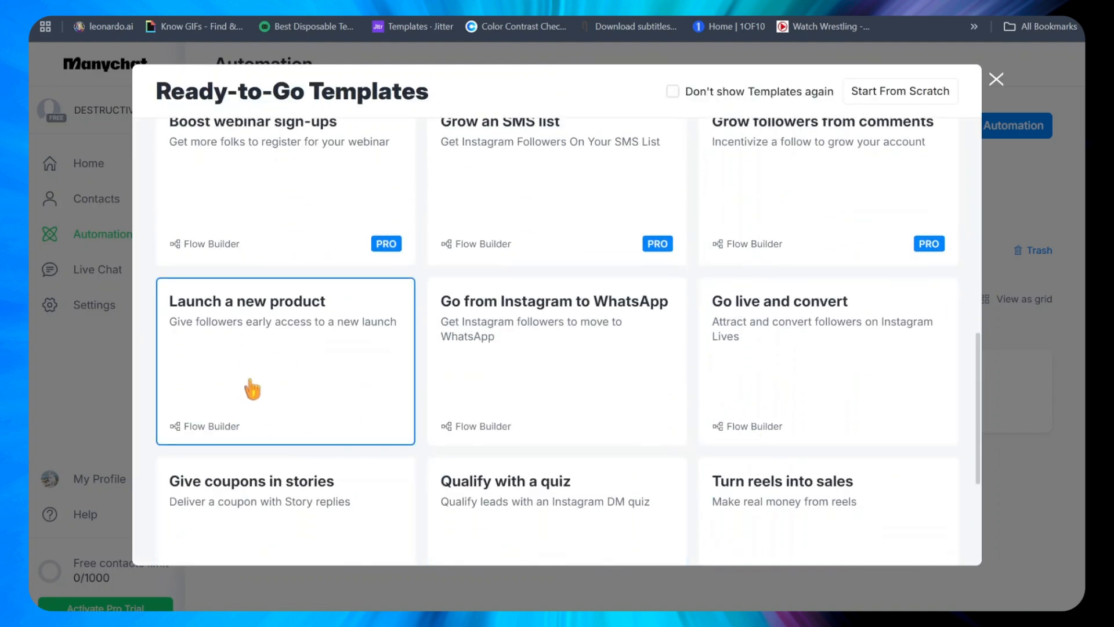
pyautogui.click(333, 380)
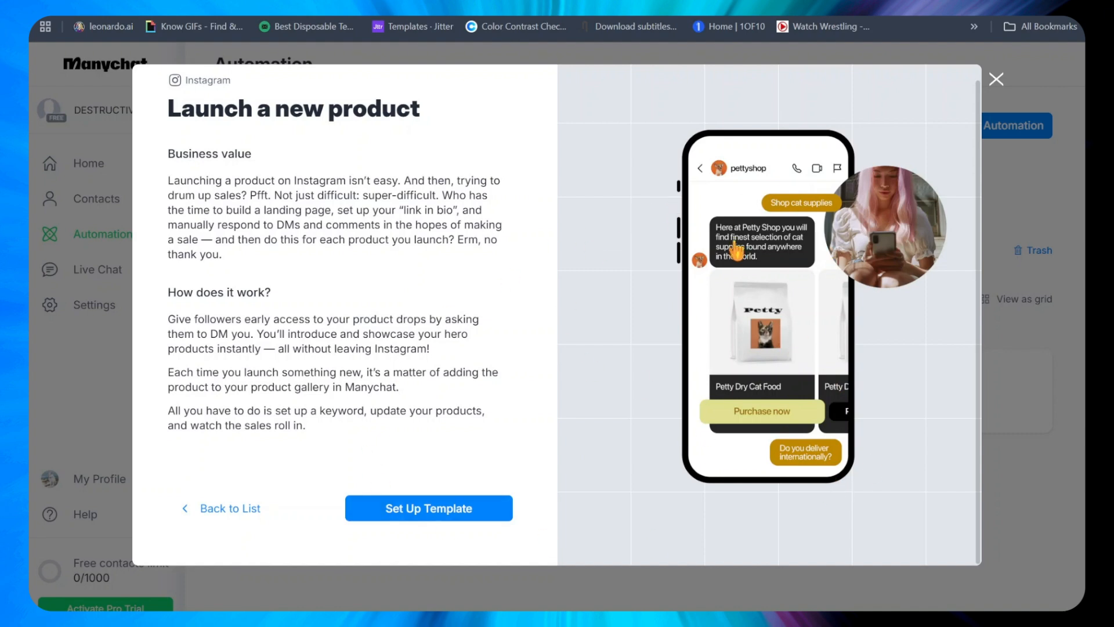
pyautogui.click(228, 509)
# Read through the Answer FAQs from story replies template description and return to the template list.
pyautogui.scroll(-5, 619, 324)
pyautogui.click(517, 427)
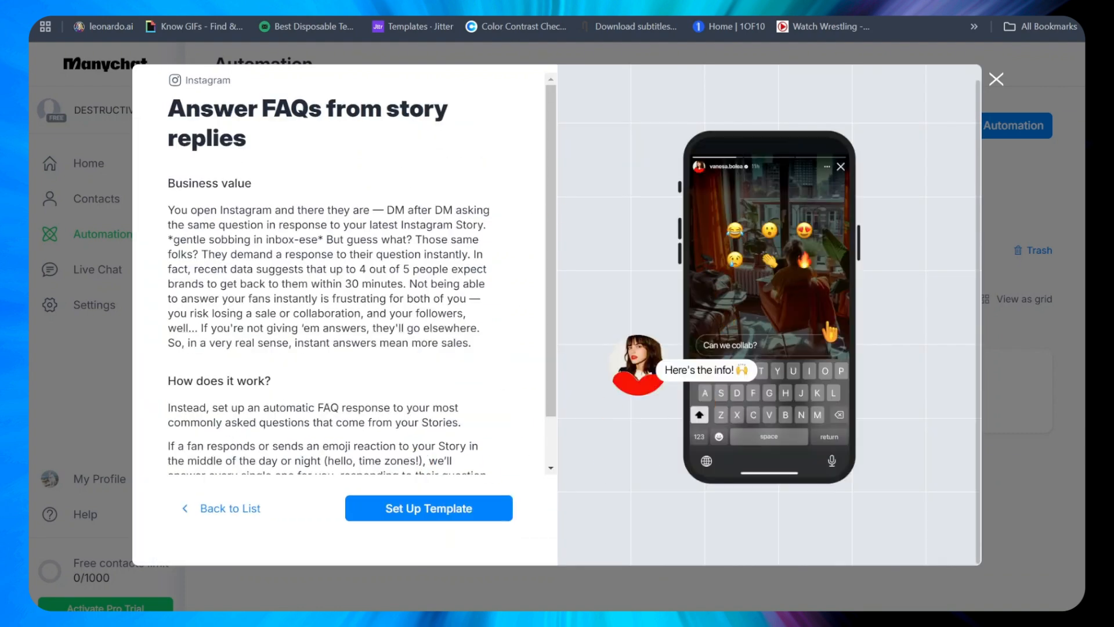
pyautogui.scroll(-2, 439, 325)
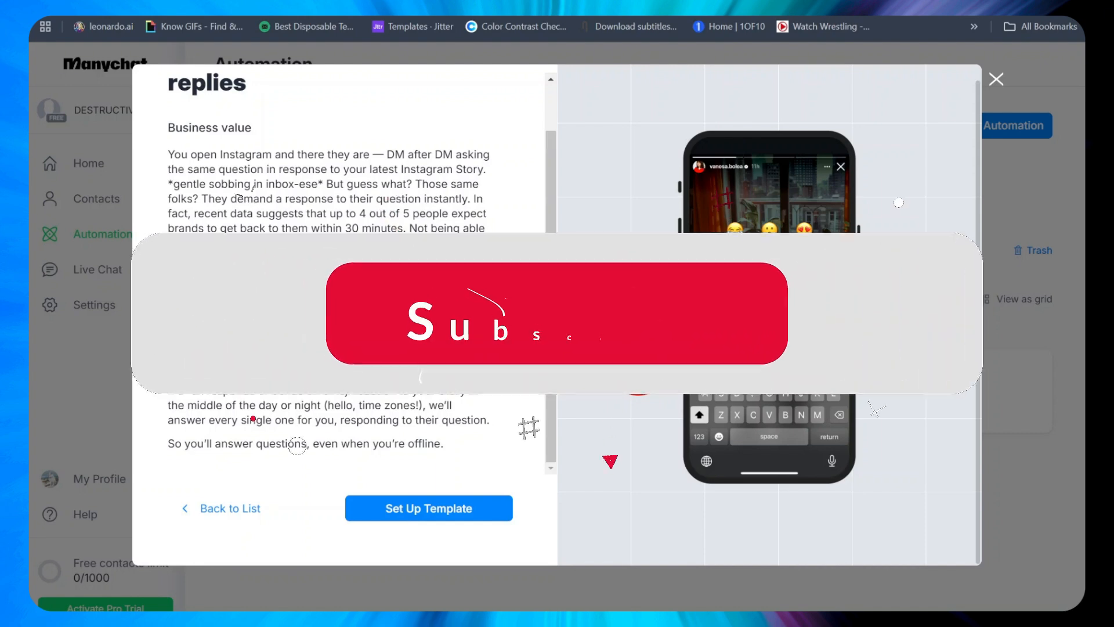
pyautogui.click(261, 513)
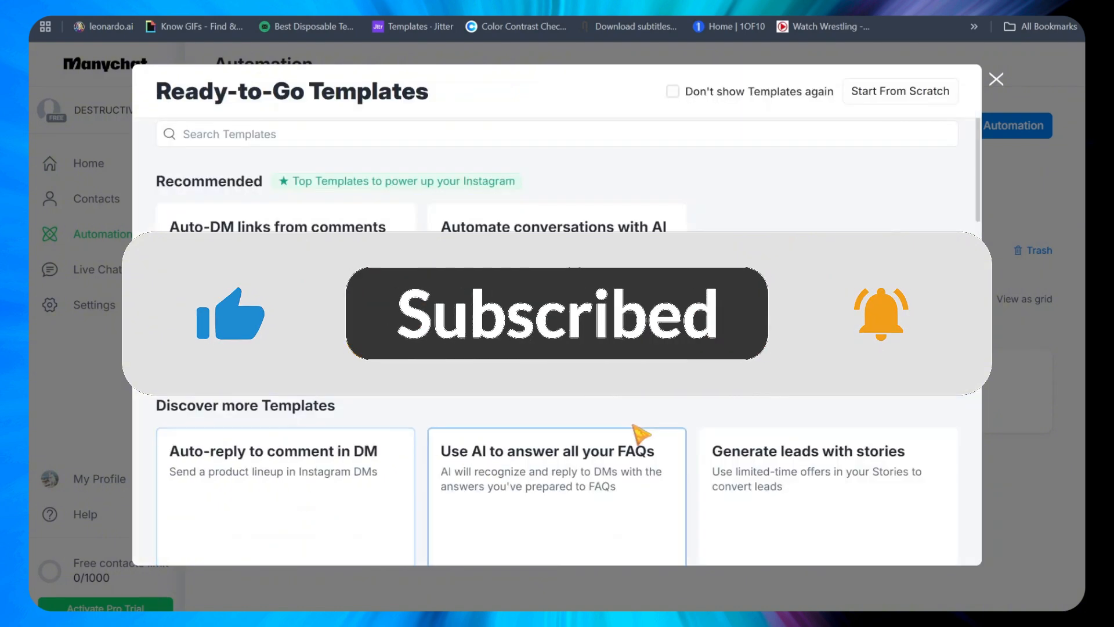